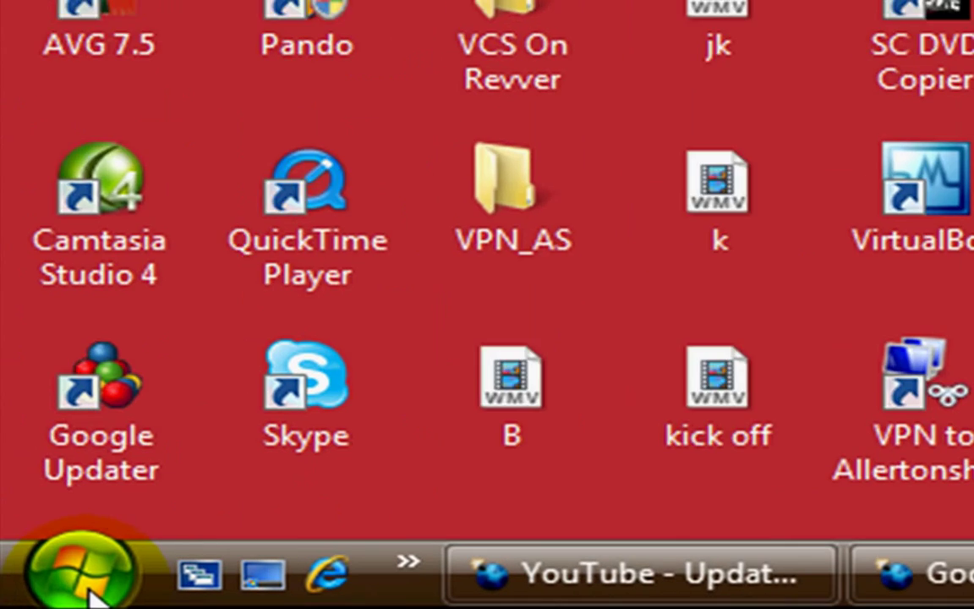
Launch the Minefield web browser from the Windows Vista Start menu
left_click(39, 586)
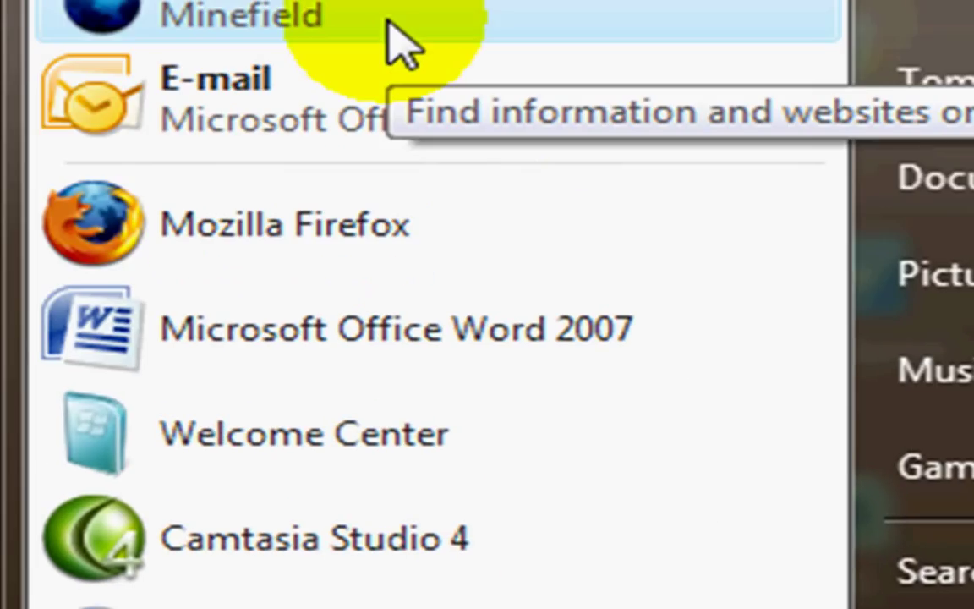
left_click(411, 198)
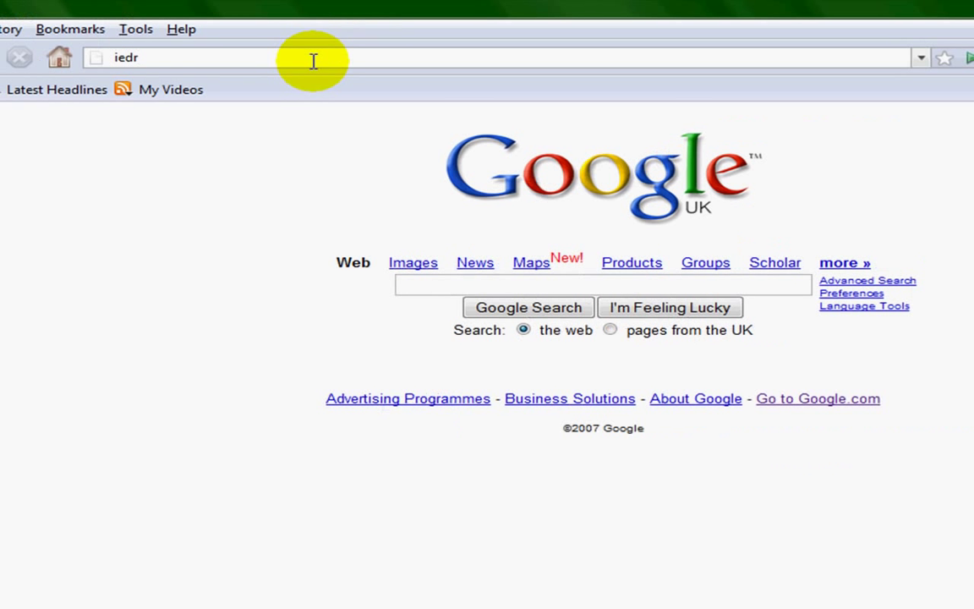
Replace the old address with idrive.com and load the IDrive-E home page
key("BackSpace")
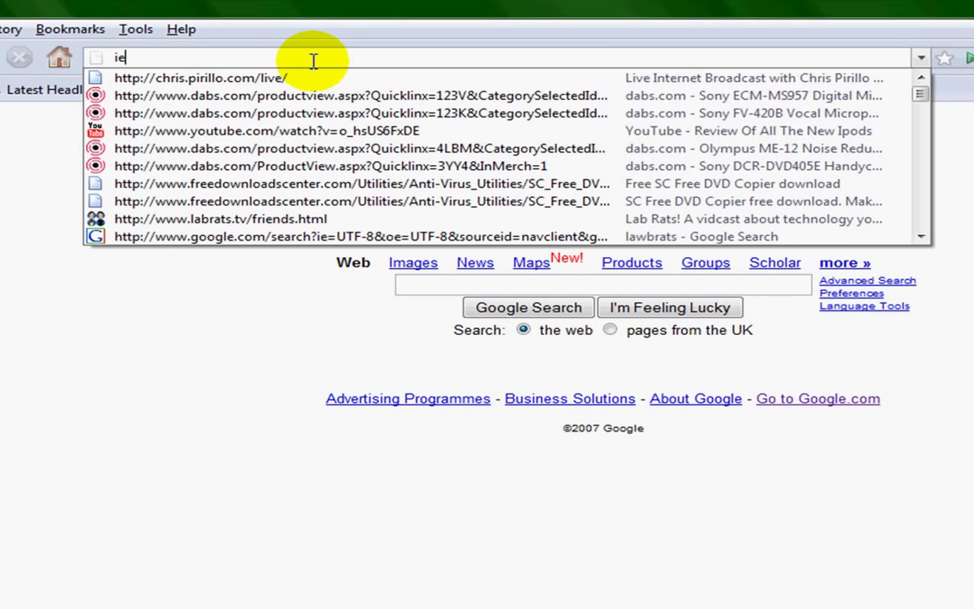
key("BackSpace")
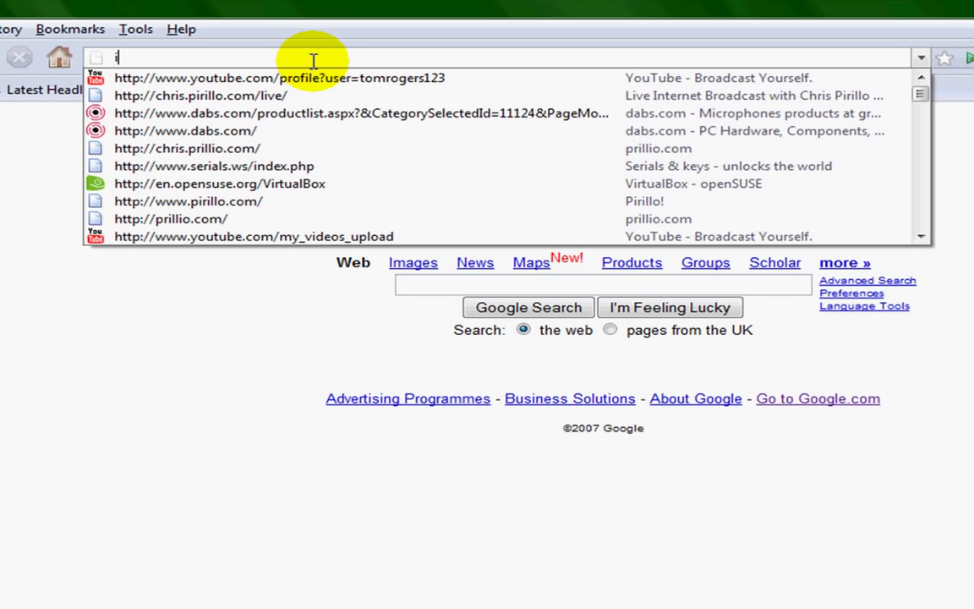
key("BackSpace")
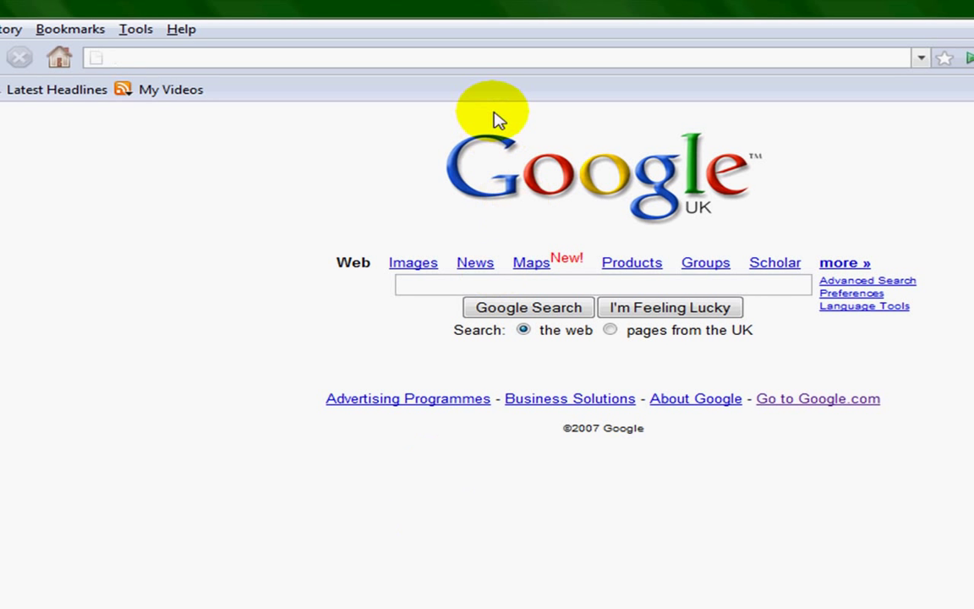
type("i")
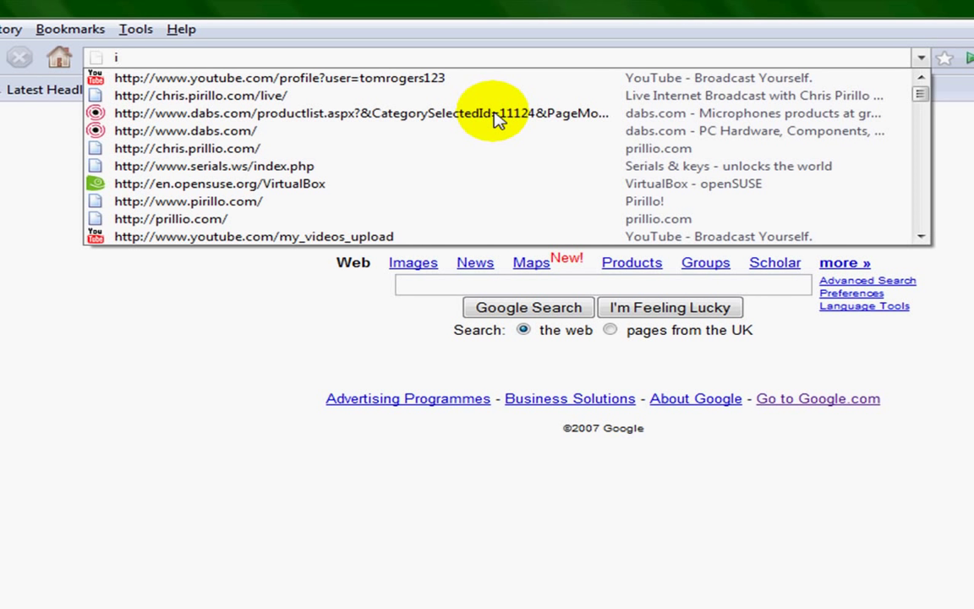
type("d")
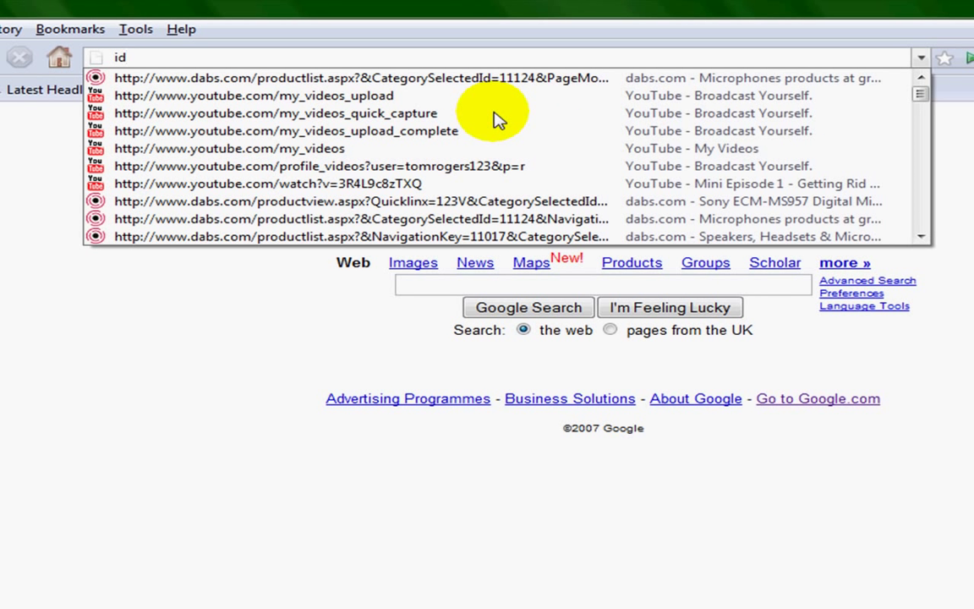
type("r")
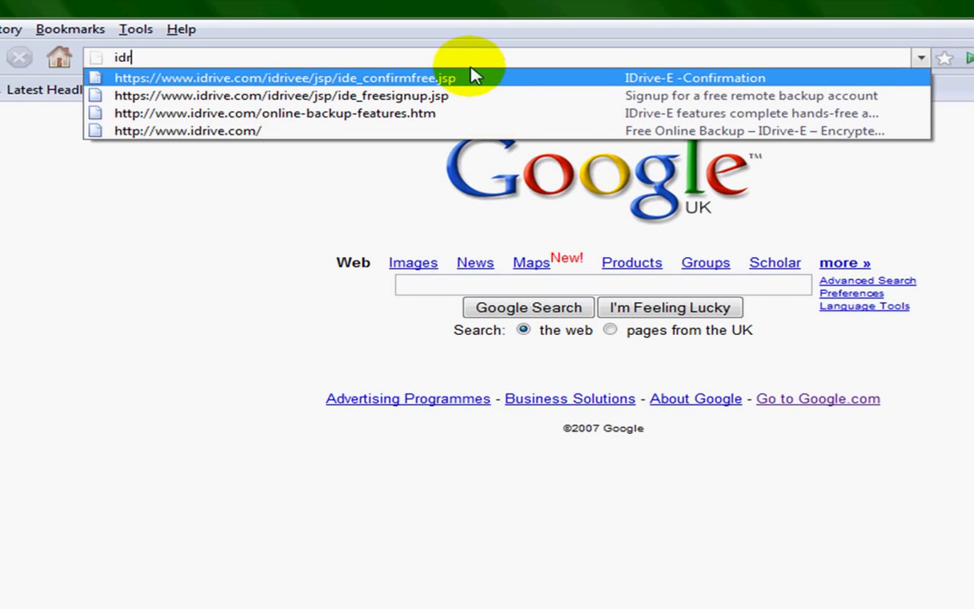
type("iv")
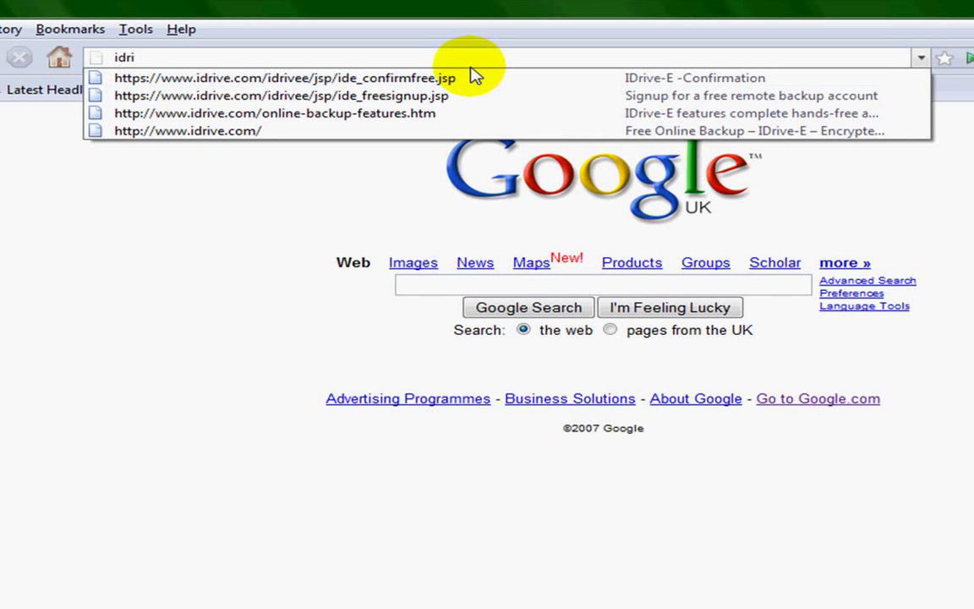
type("e.com")
key("Return")
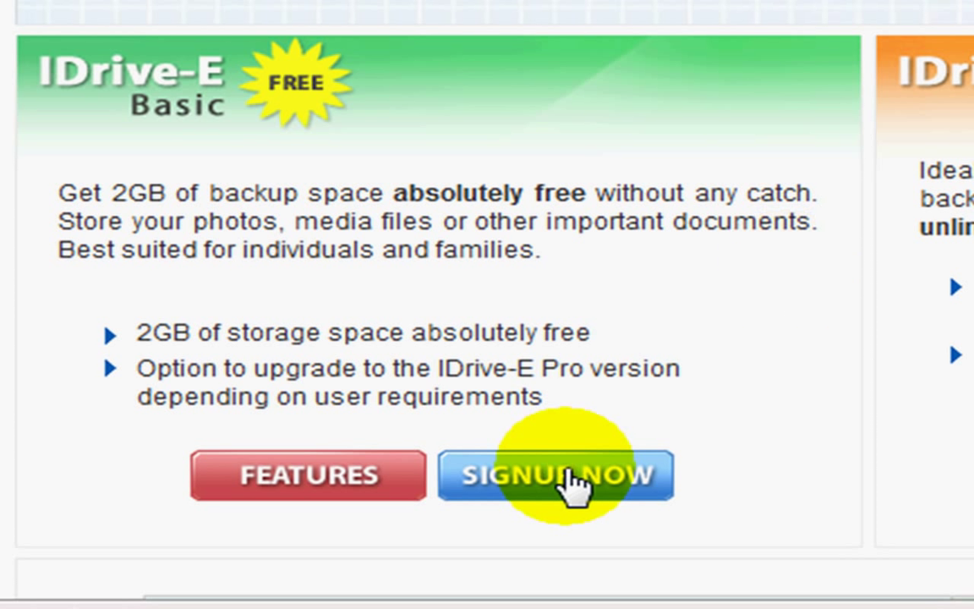
Start signing up for the free Basic plan and scroll through the signup form
left_click(647, 489)
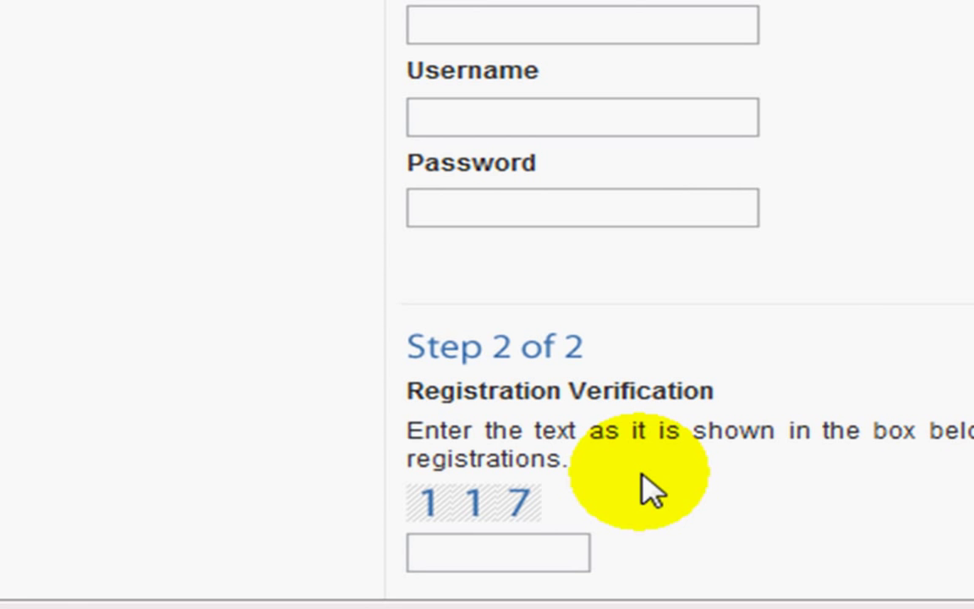
scroll(647, 489, "down", 5)
scroll(647, 489, "up", 4)
scroll(643, 486, "down", 3)
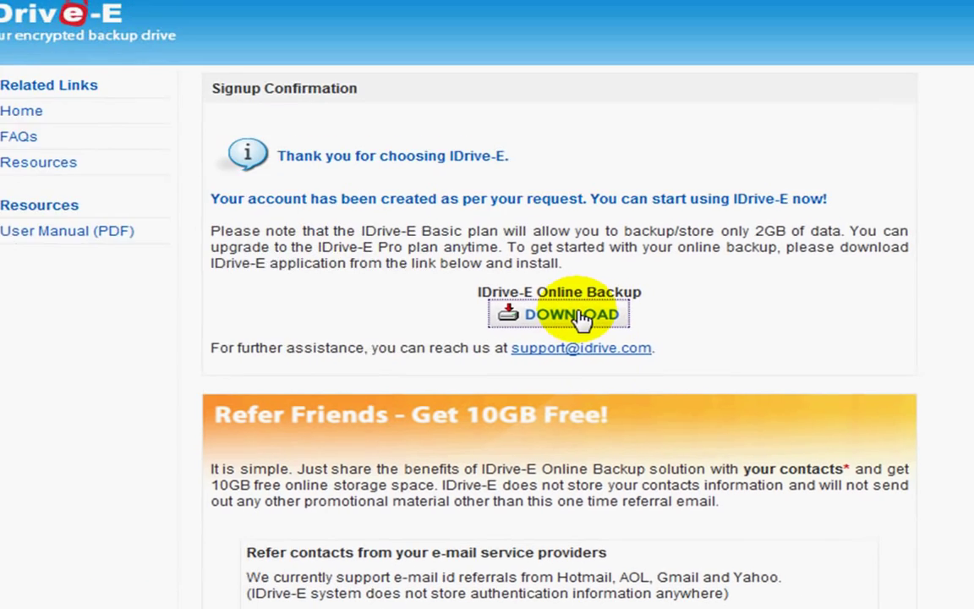
Download the IDrive-ESetup.exe application and save the file to the computer
left_click(577, 315)
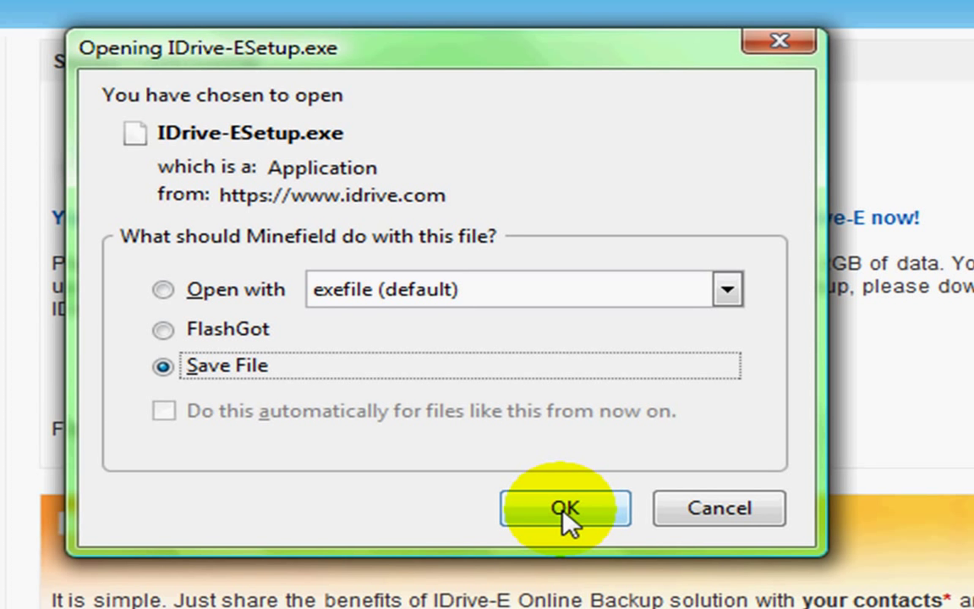
left_click(565, 511)
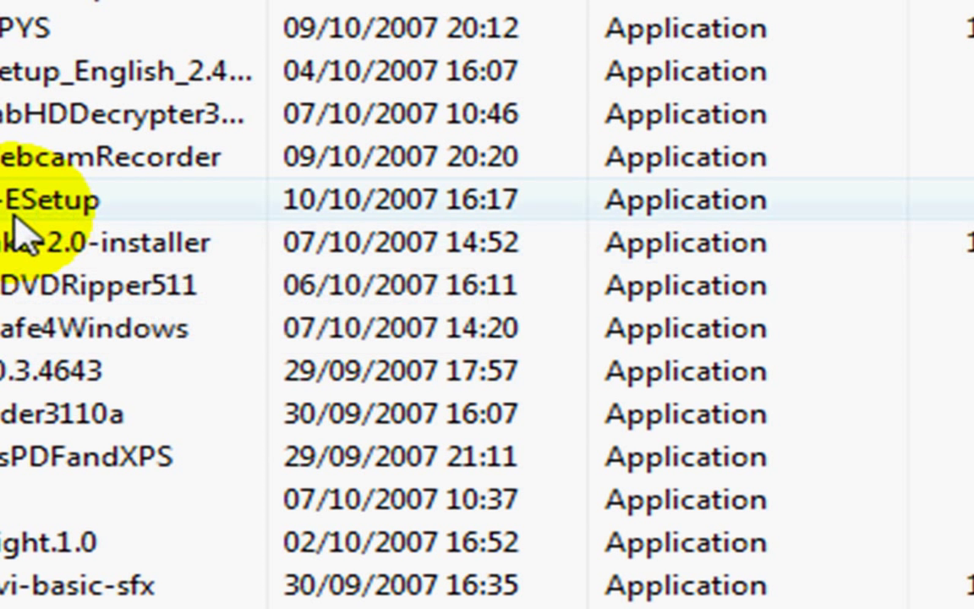
Run the downloaded IDrive-ESetup installer from the downloads folder
mouse_move(17, 222)
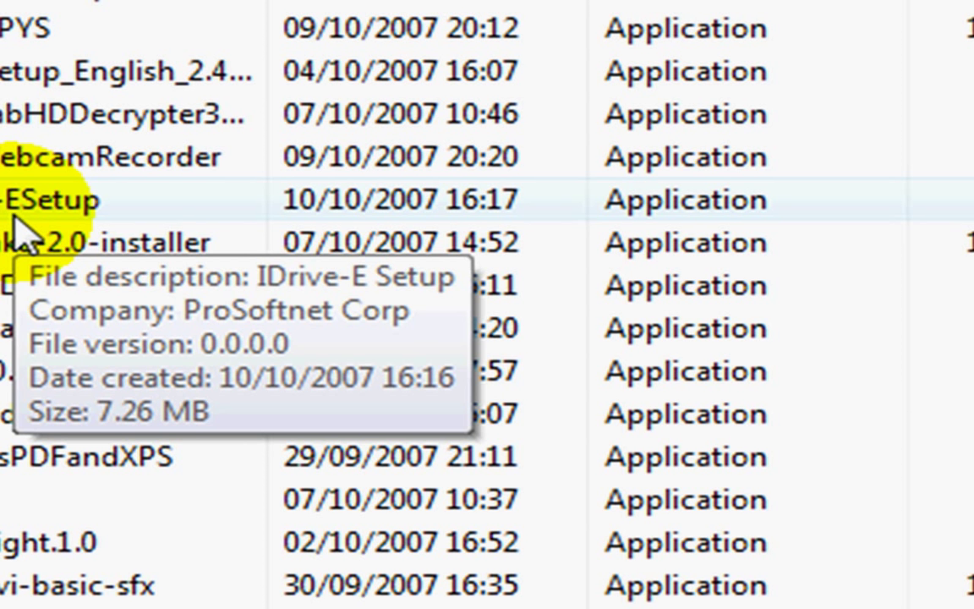
left_click(14, 218)
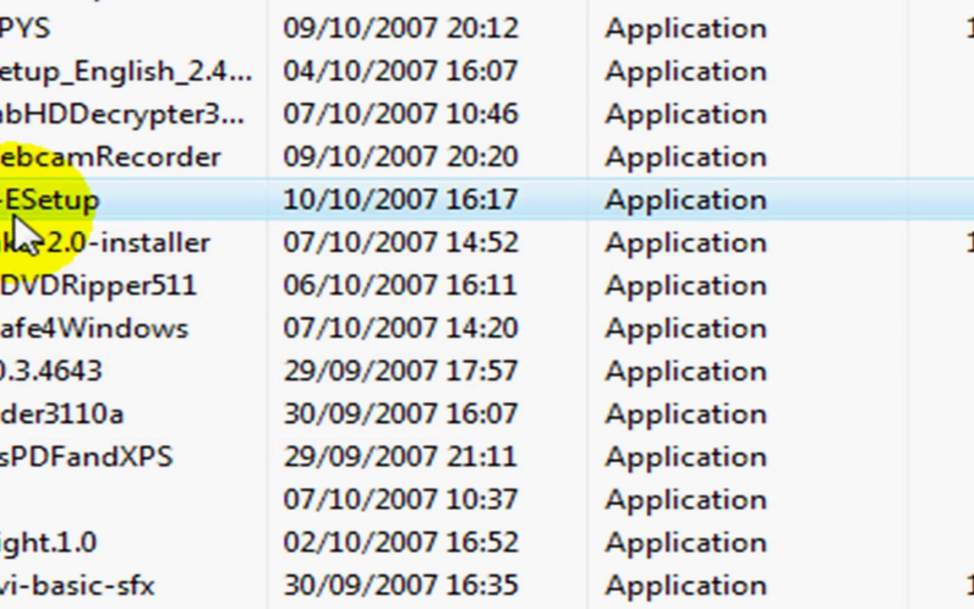
double_click(13, 217)
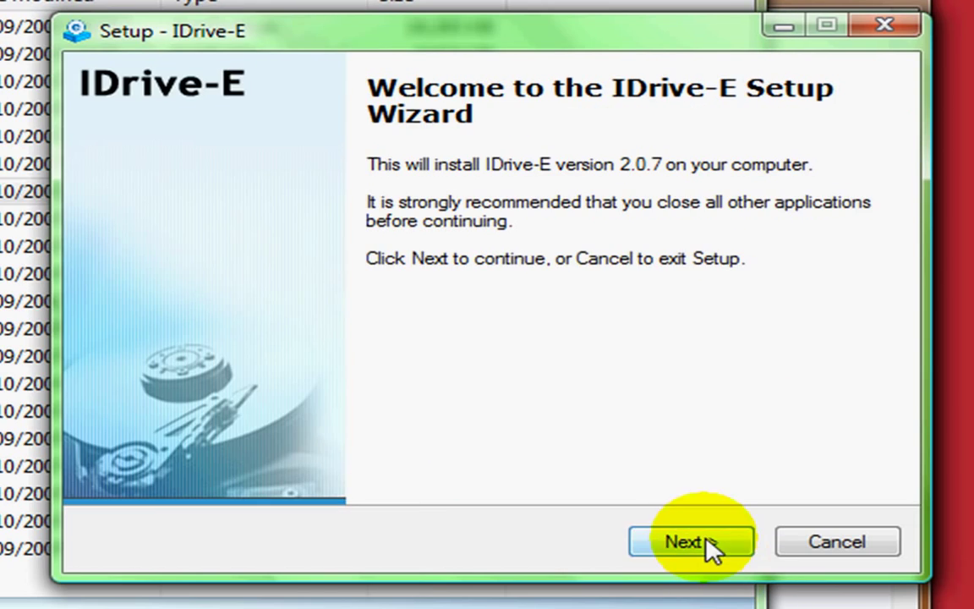
Accept the license agreement and install IDrive-E to the default destination
left_click(708, 545)
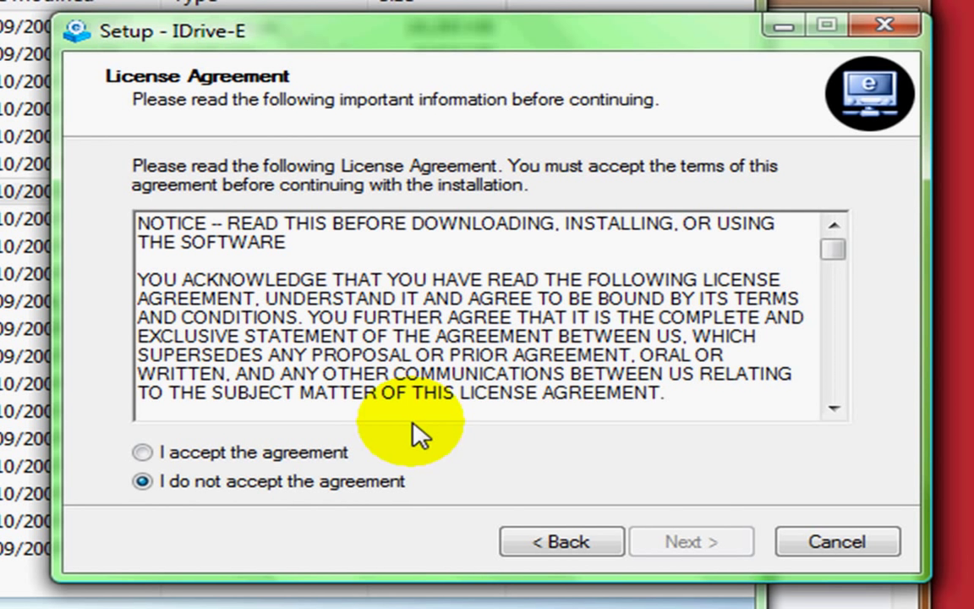
left_click(223, 455)
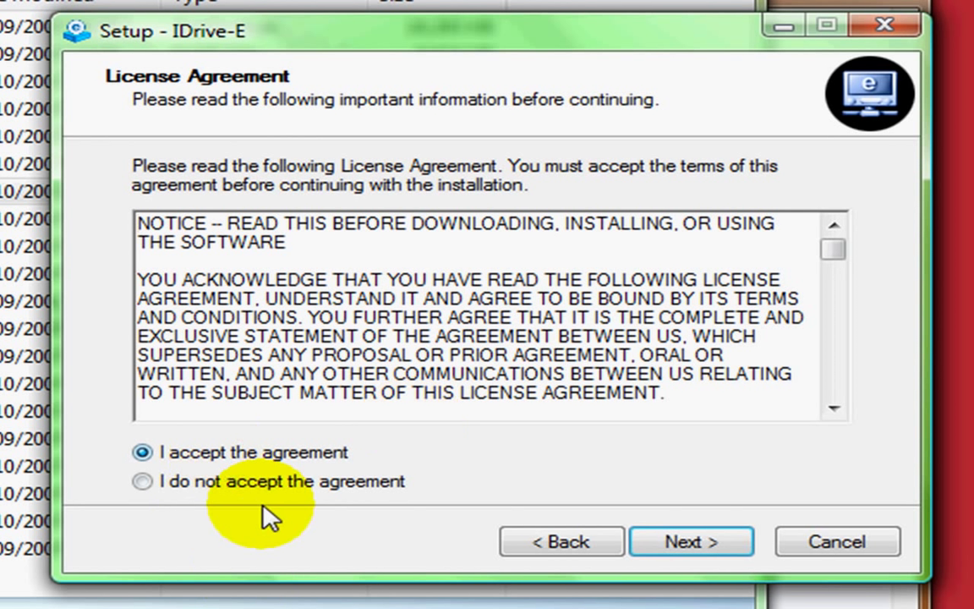
left_click(697, 539)
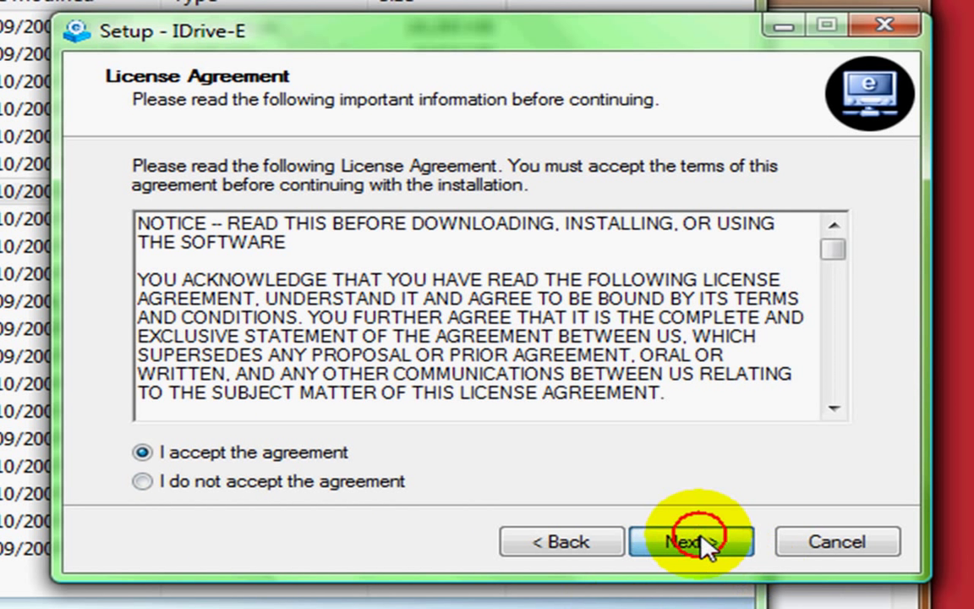
left_click(701, 536)
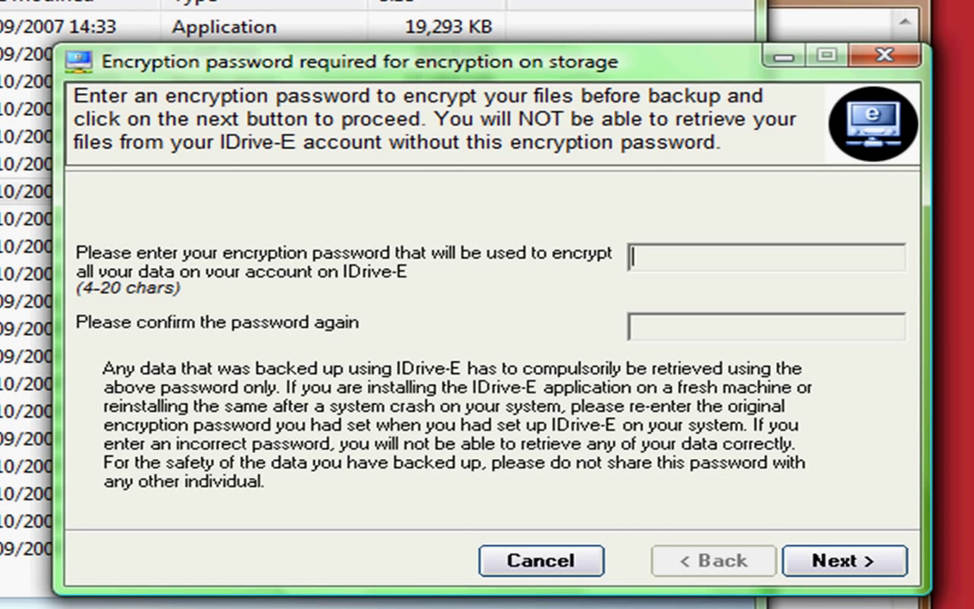
left_click(827, 561)
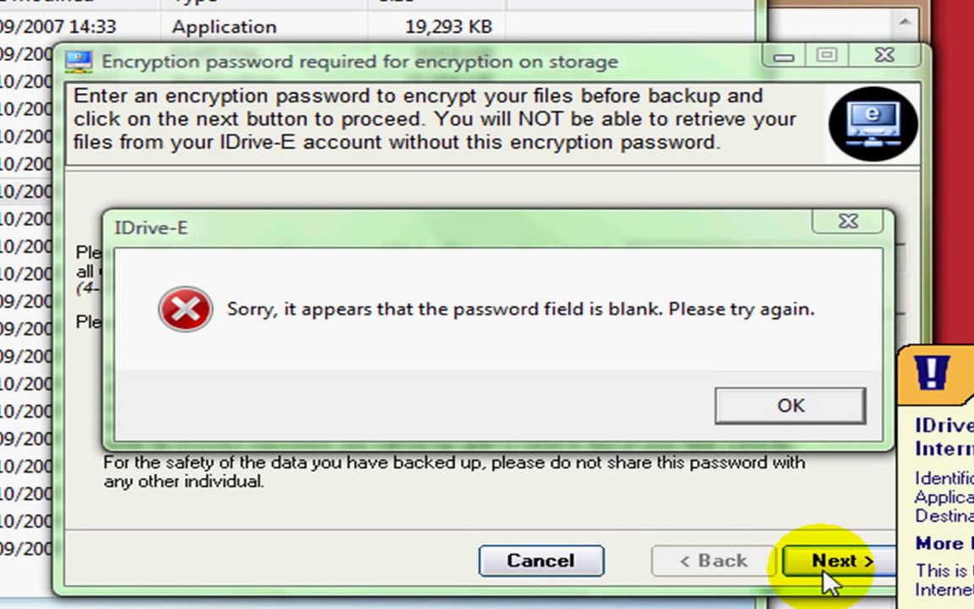
left_click(768, 409)
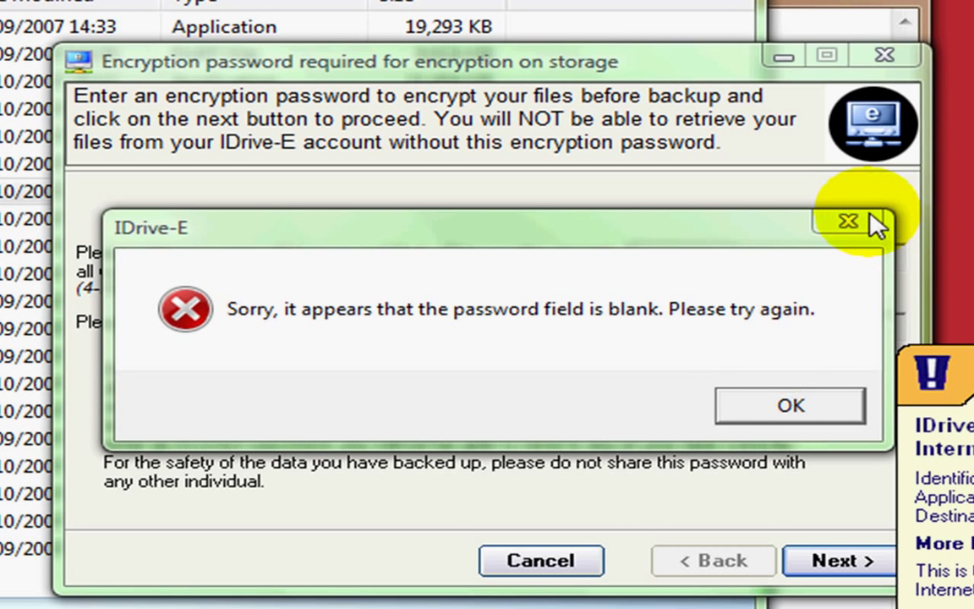
left_click(848, 222)
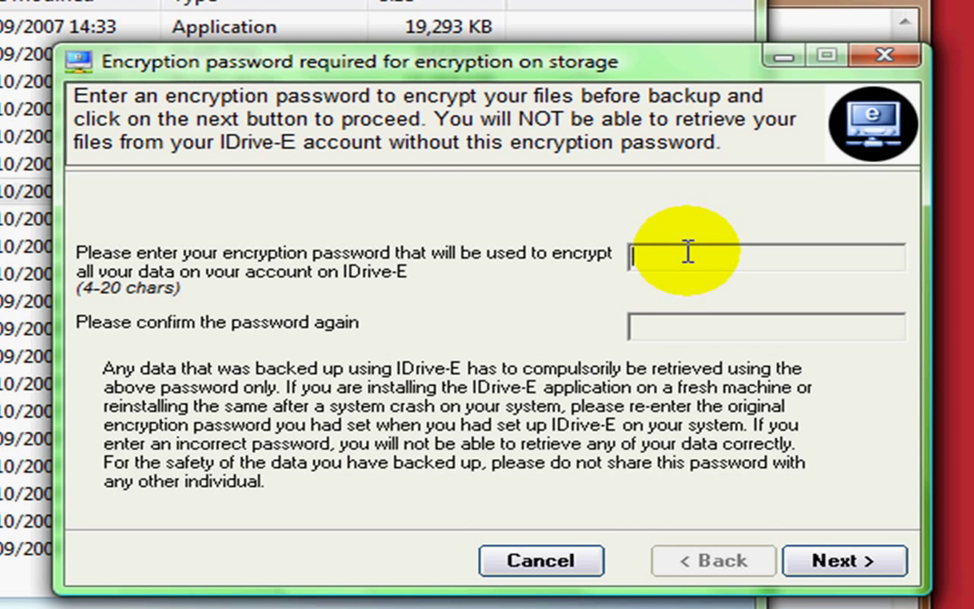
Enter the eight-character encryption password, correcting typos, and move to the confirmation field
type("**")
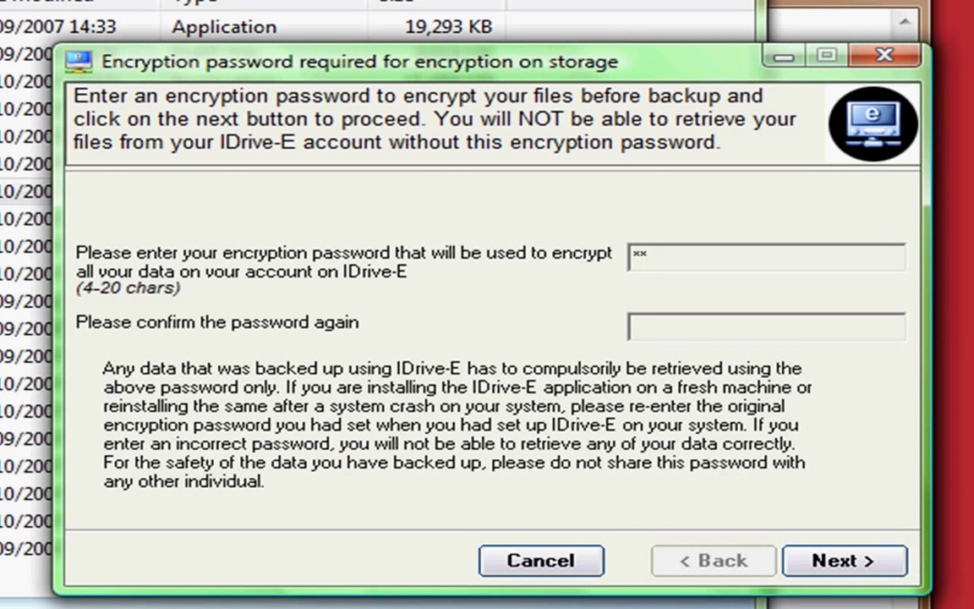
key("BackSpace")
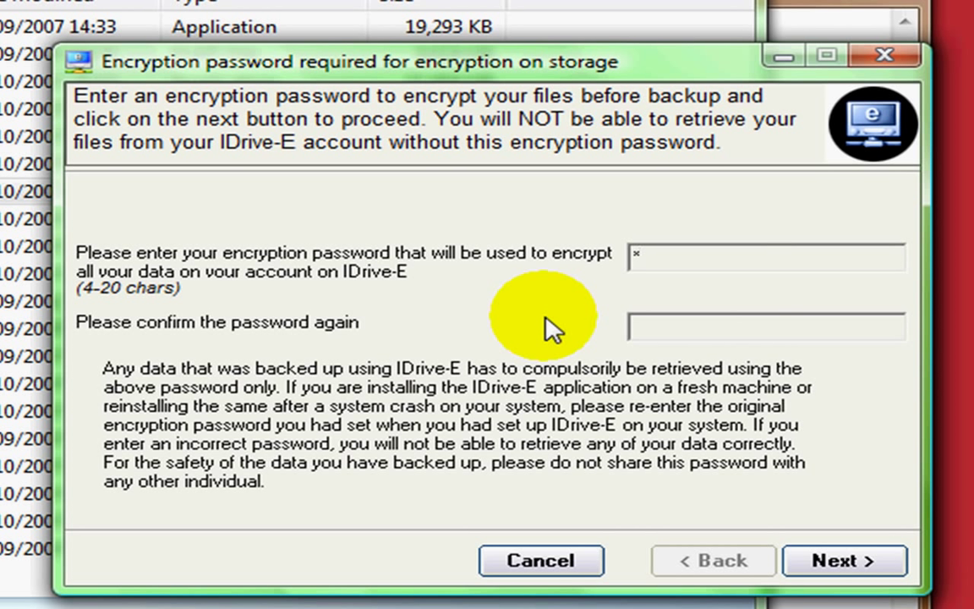
key("BackSpace")
type("*")
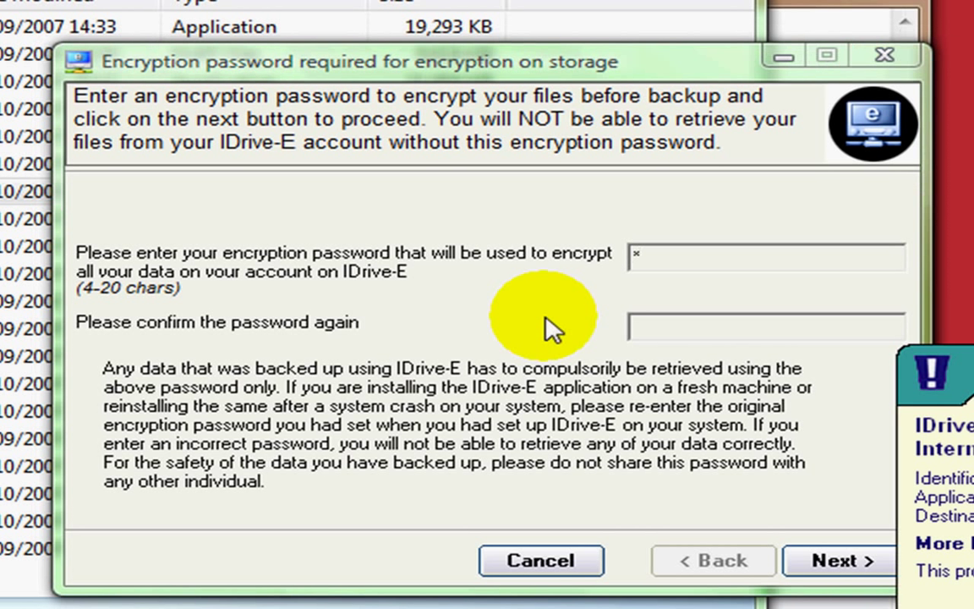
type("*")
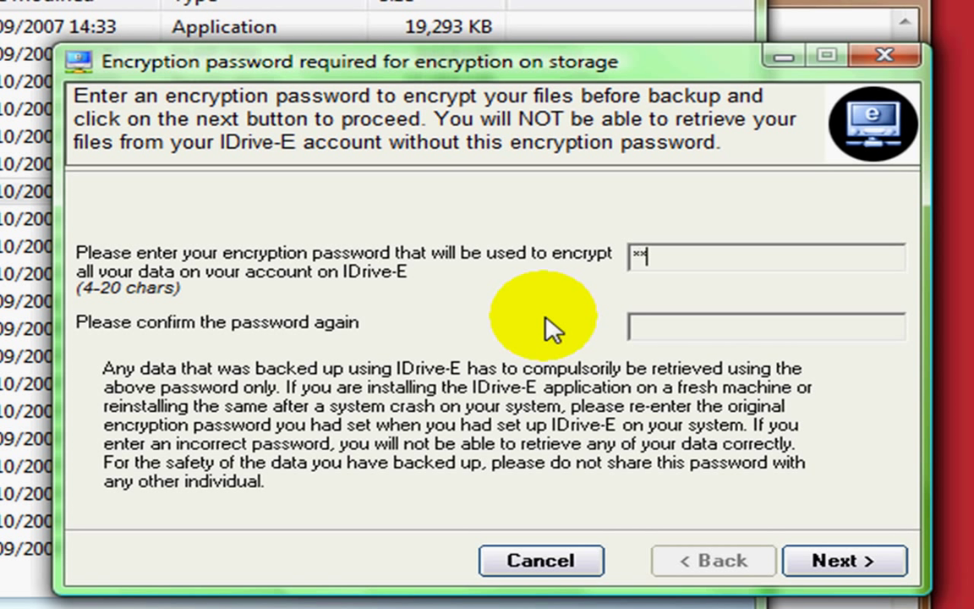
key("BackSpace")
type("********")
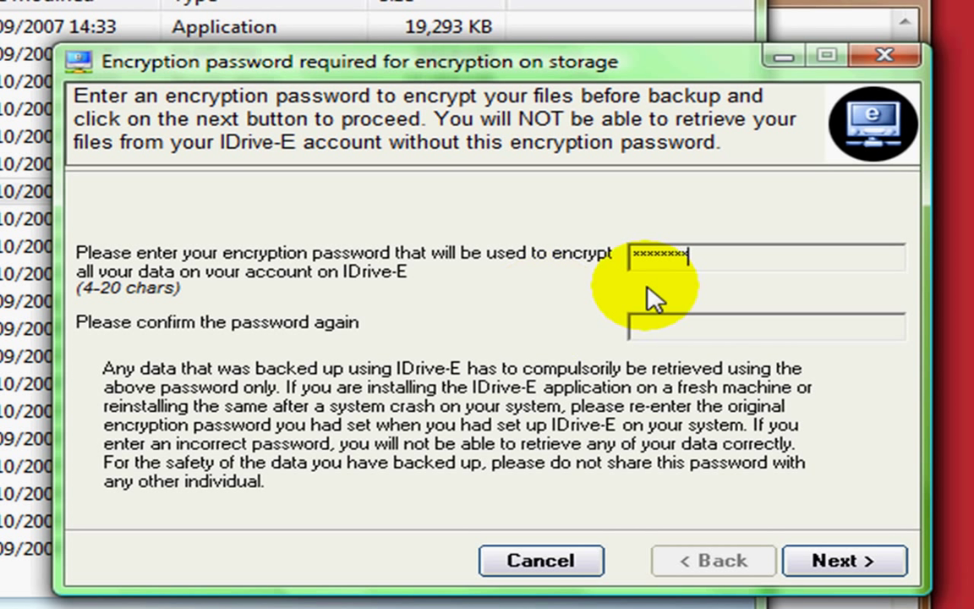
left_click(660, 319)
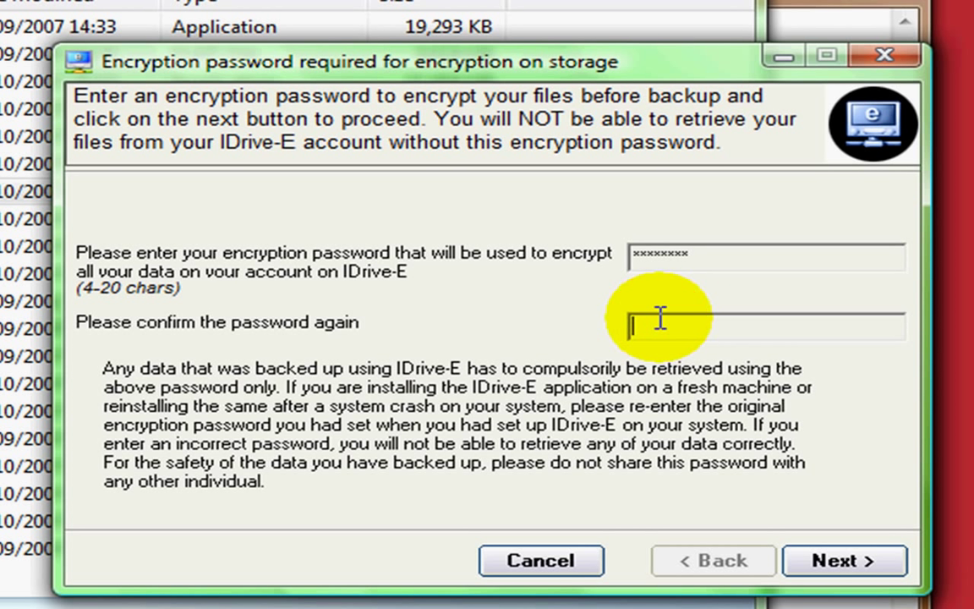
type("**********")
Submit the encryption password and acknowledge the notice that it is stored encrypted
left_click(816, 561)
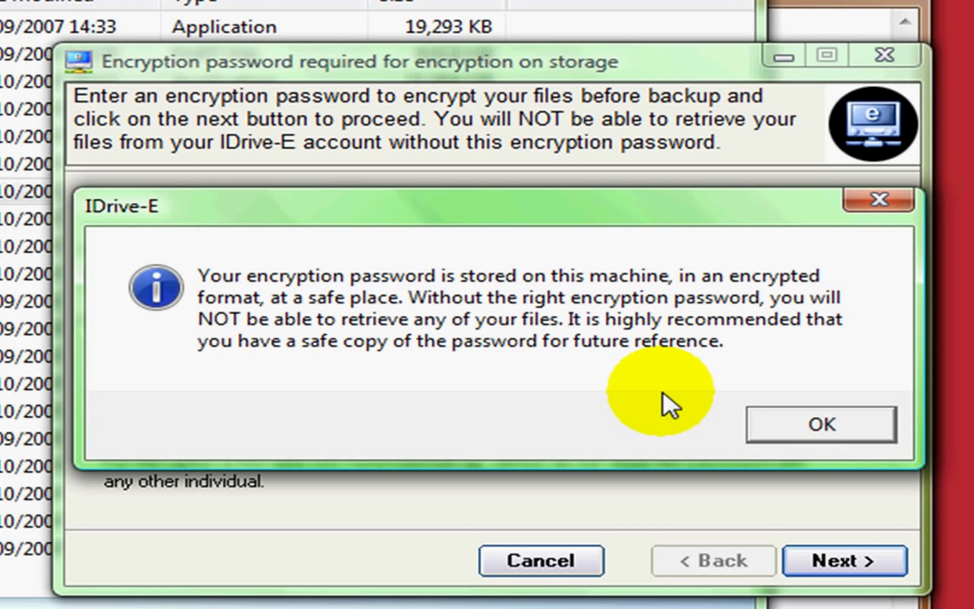
left_click(846, 429)
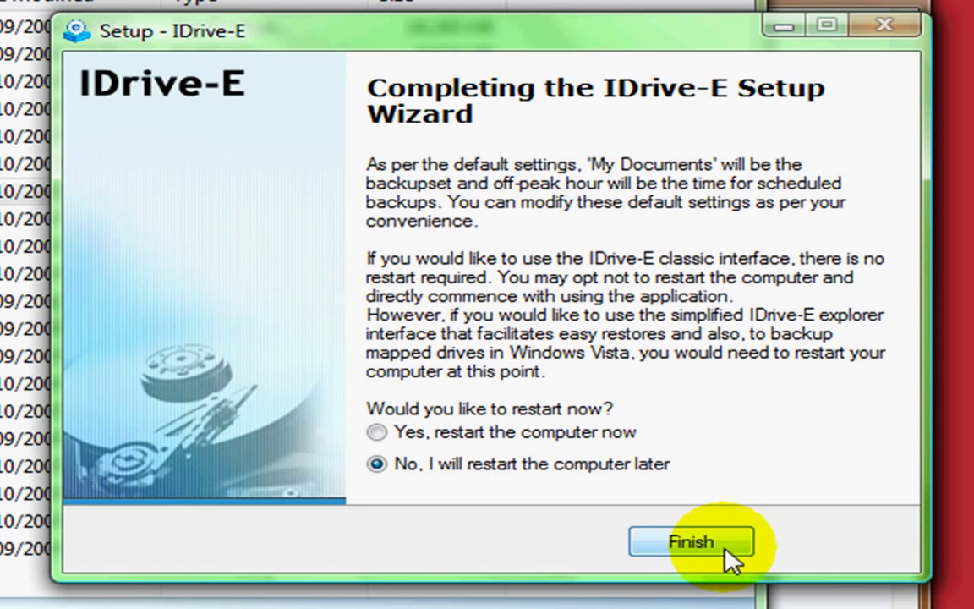
Finish setup, then log in to IDrive-E with the account username and password
left_click(692, 542)
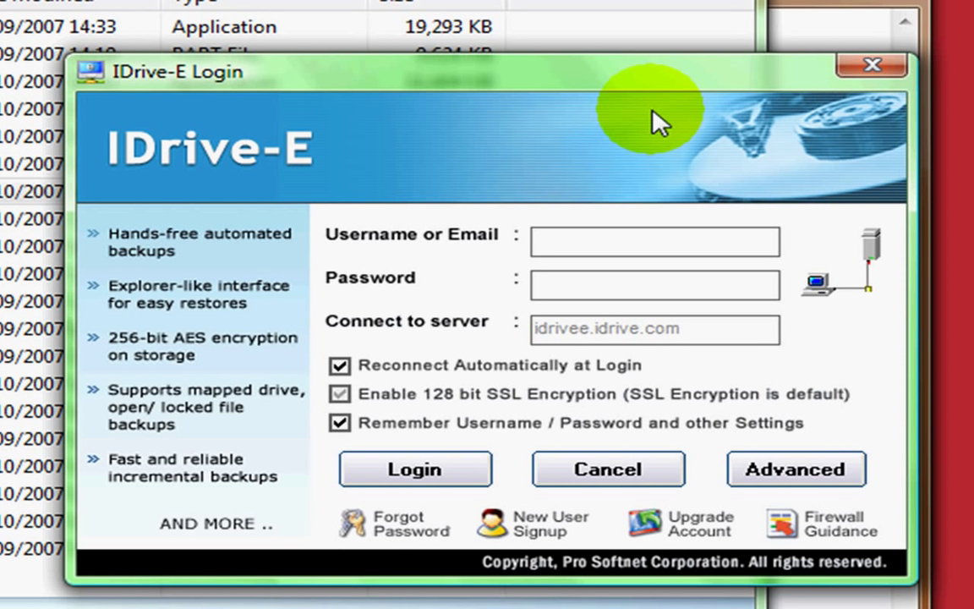
type("t_")
key("BackSpace")
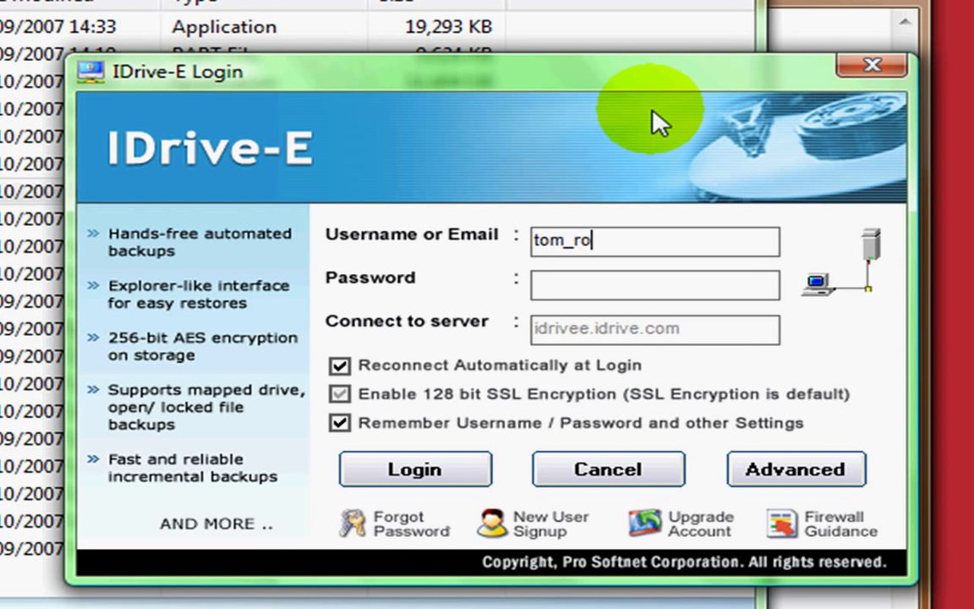
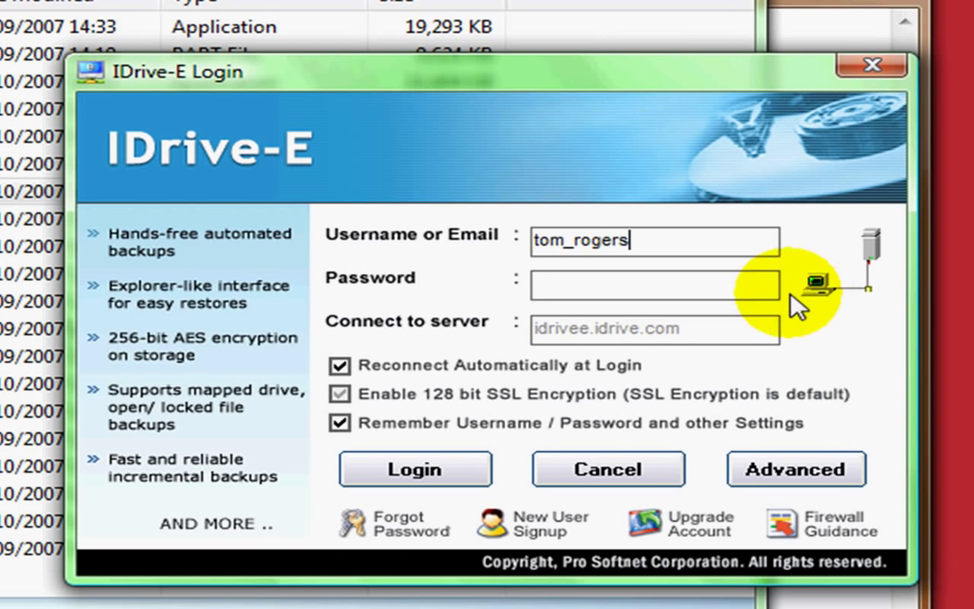
left_click(716, 270)
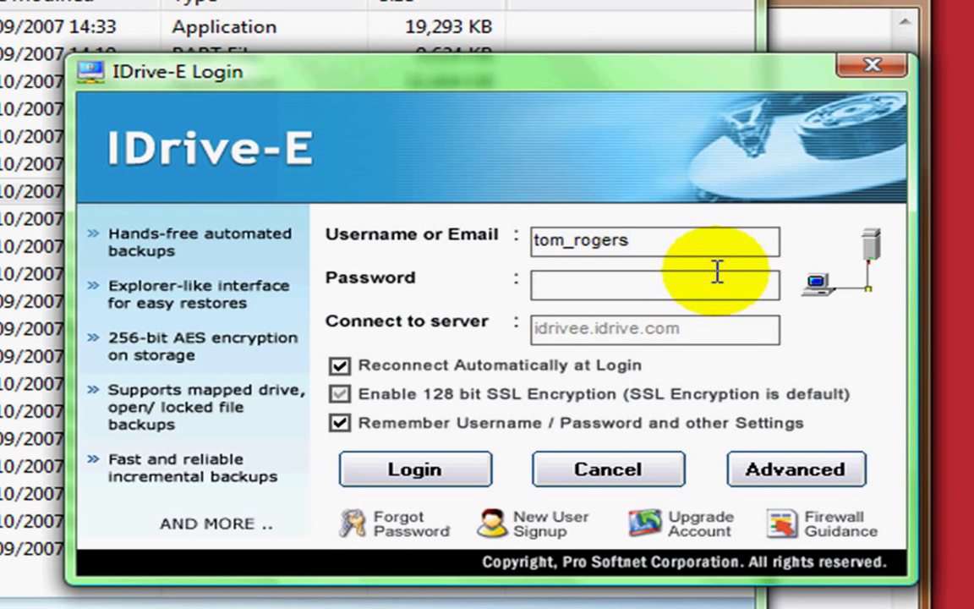
type("**********")
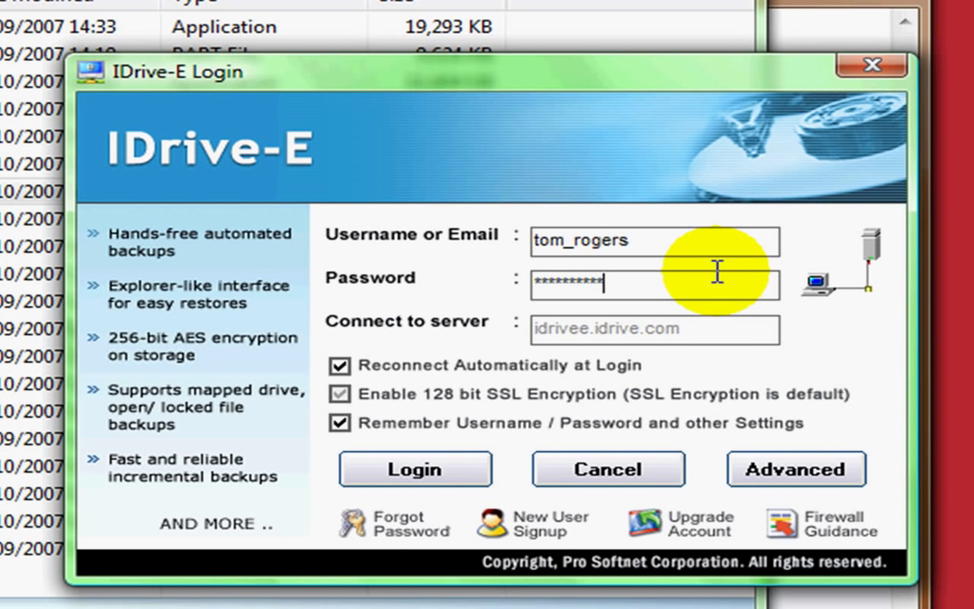
left_click(463, 479)
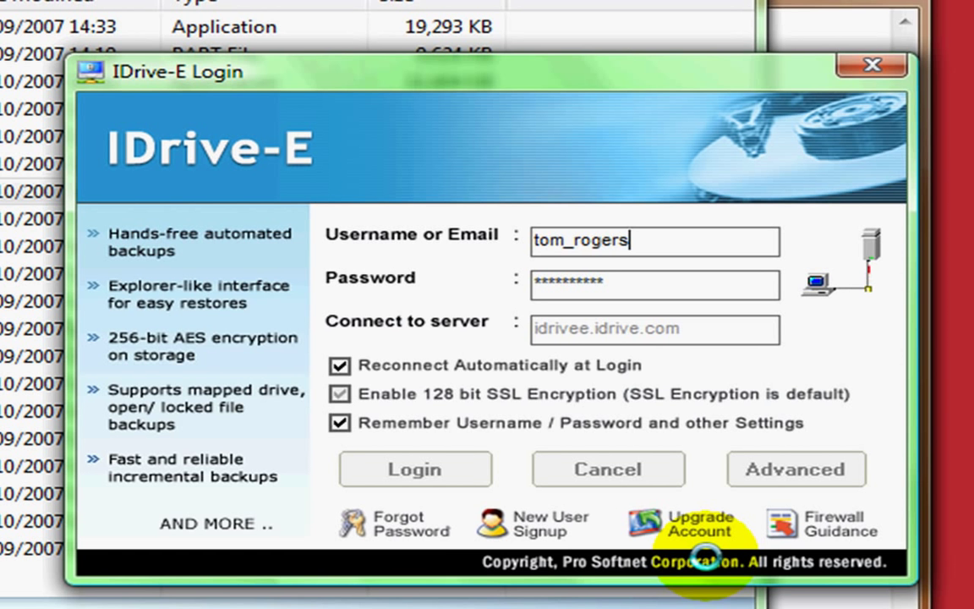
Submit the account login and let the Processing dialog complete
key("Return")
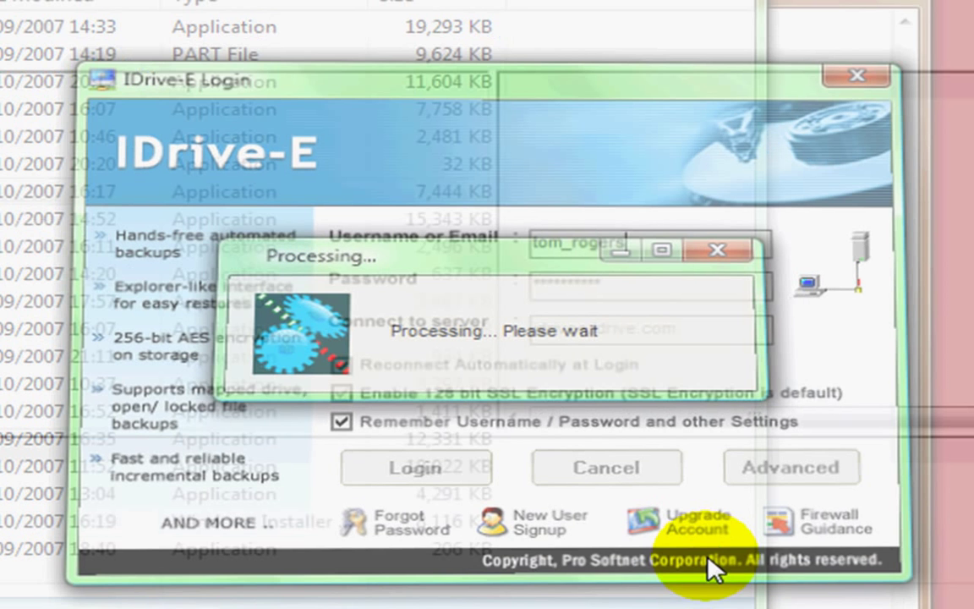